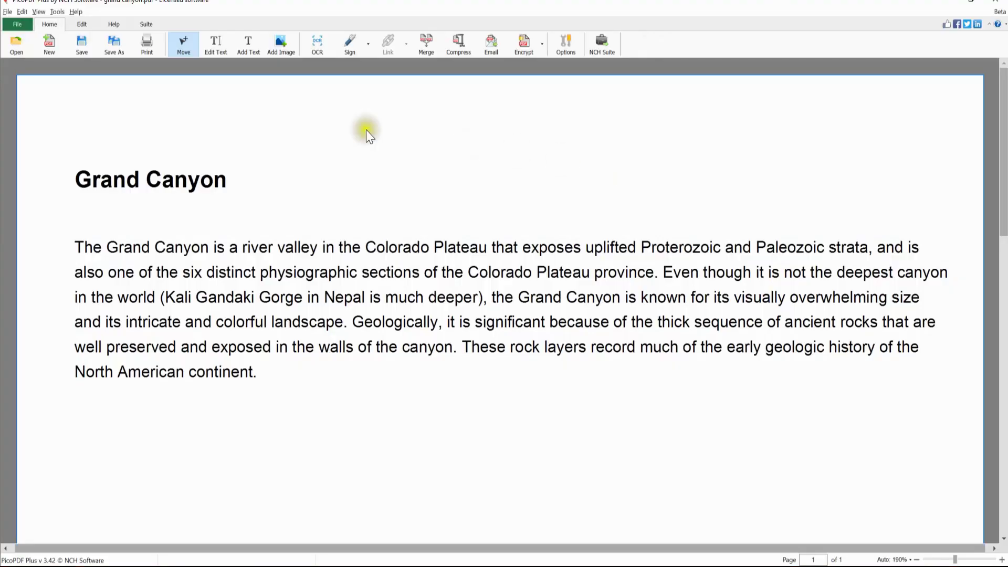
- In edit-text mode, select the words 'Grand Canyon' in the first paragraph
left_click(215, 44)
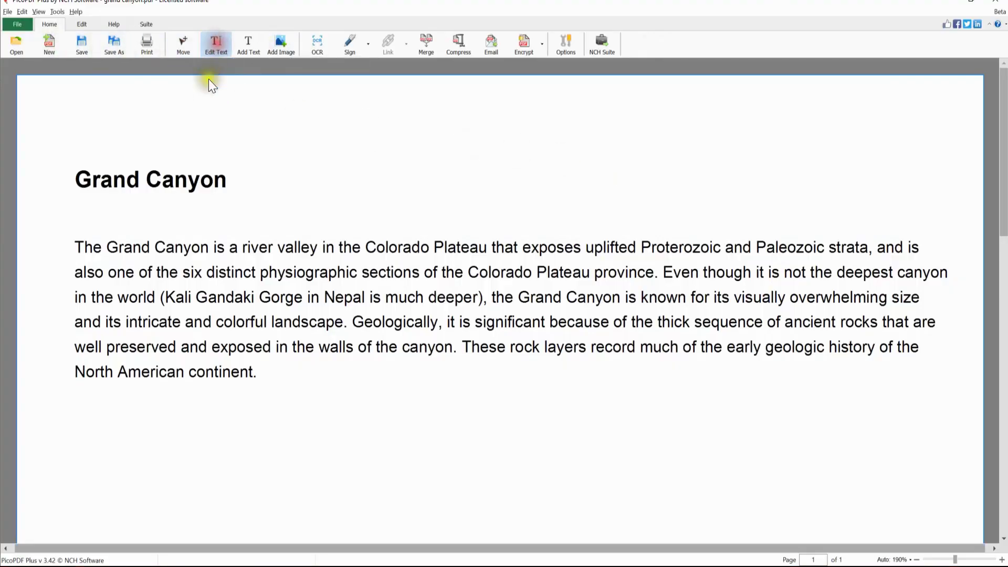
left_click(139, 247)
left_click_drag(208, 247, 107, 247)
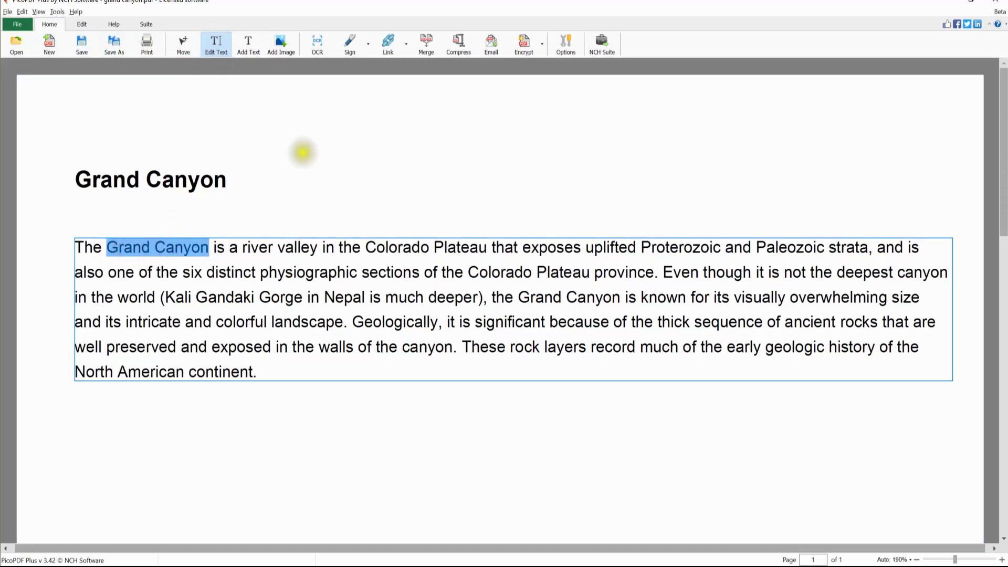
left_click(396, 46)
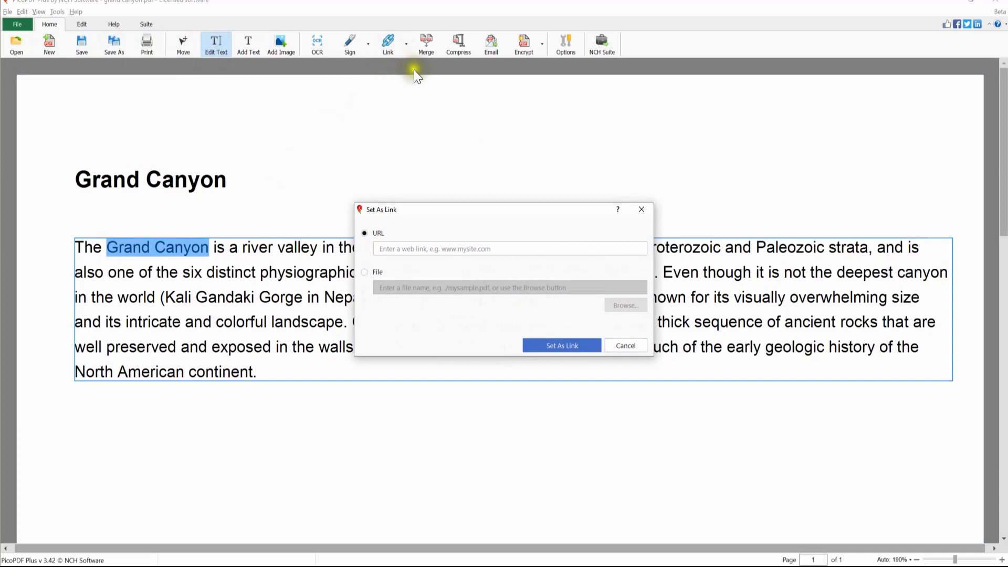
left_click(415, 250)
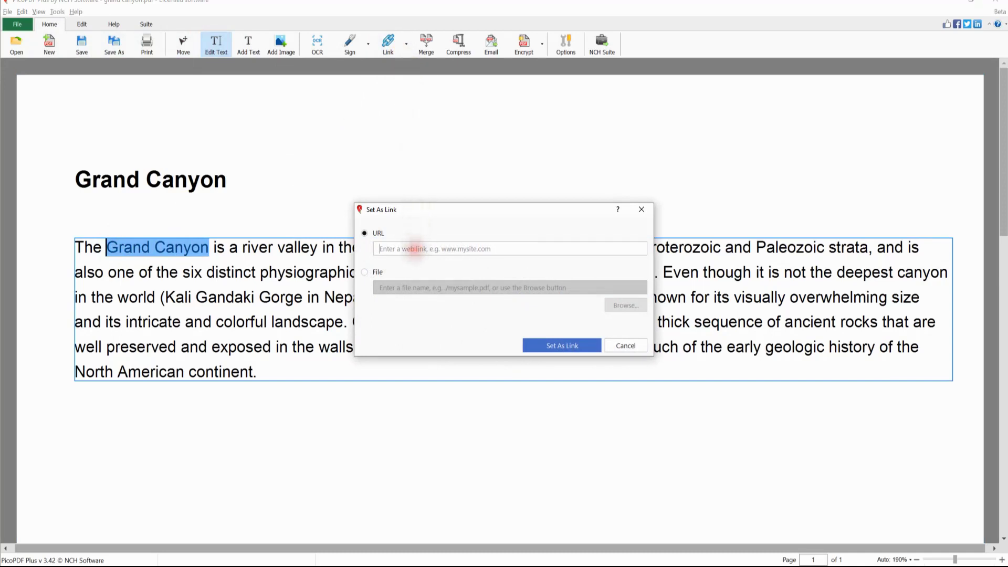
key("alt+Tab")
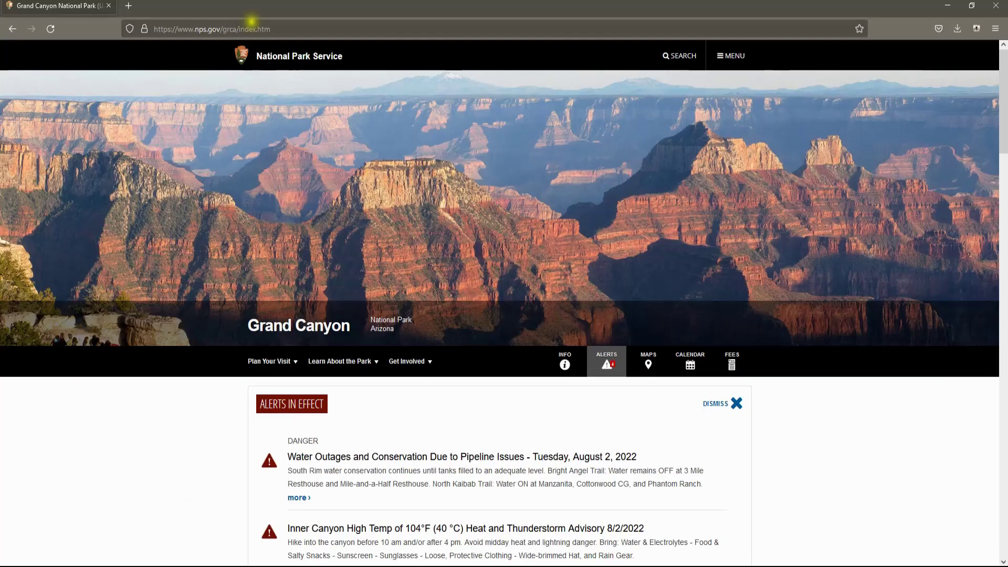
left_click(252, 29)
key("ctrl+c")
key("alt+Tab")
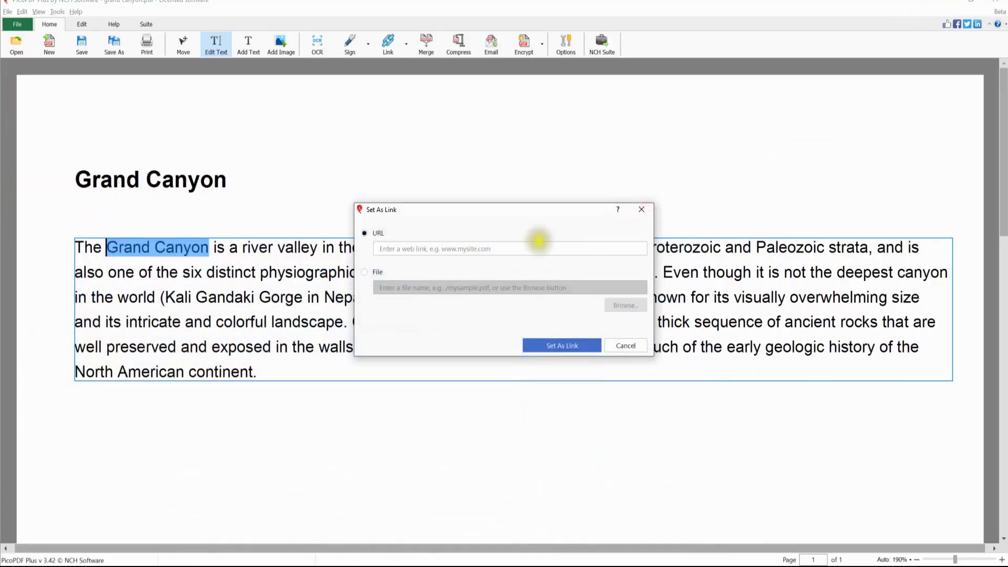
key("ctrl+v")
left_click(571, 343)
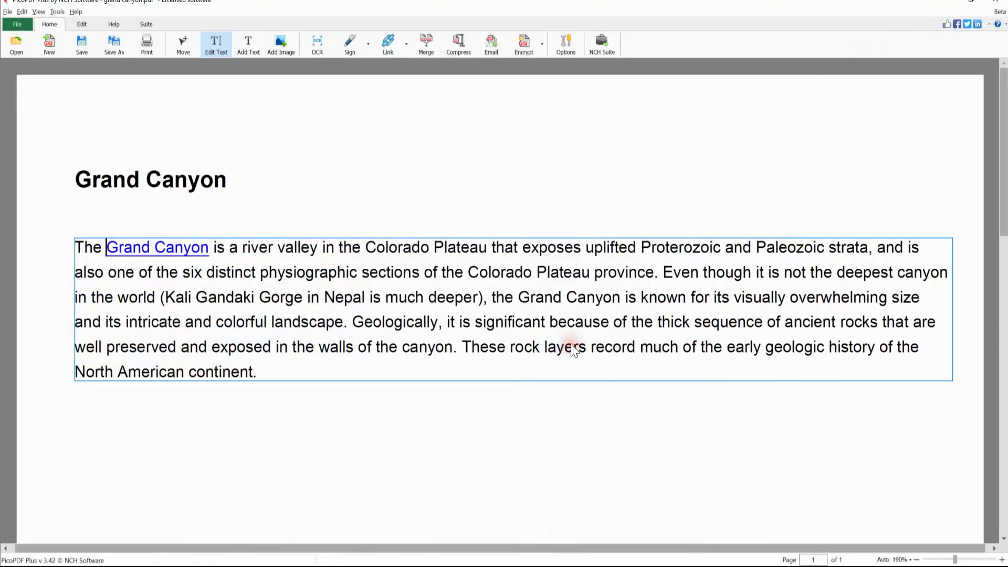
mouse_move(168, 251)
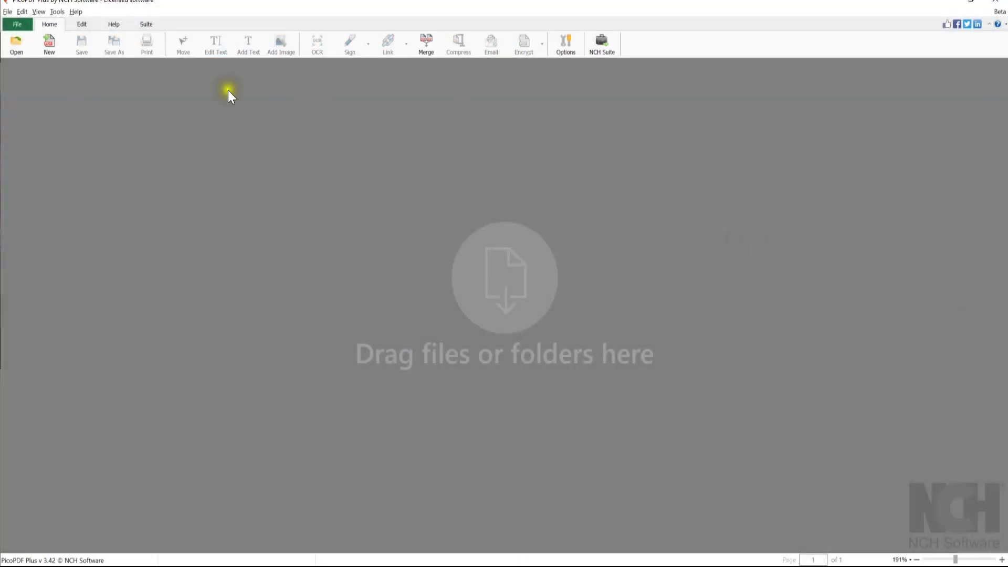
- Reopen grand canyon.pdf from the PicoPDF folder
left_click(19, 46)
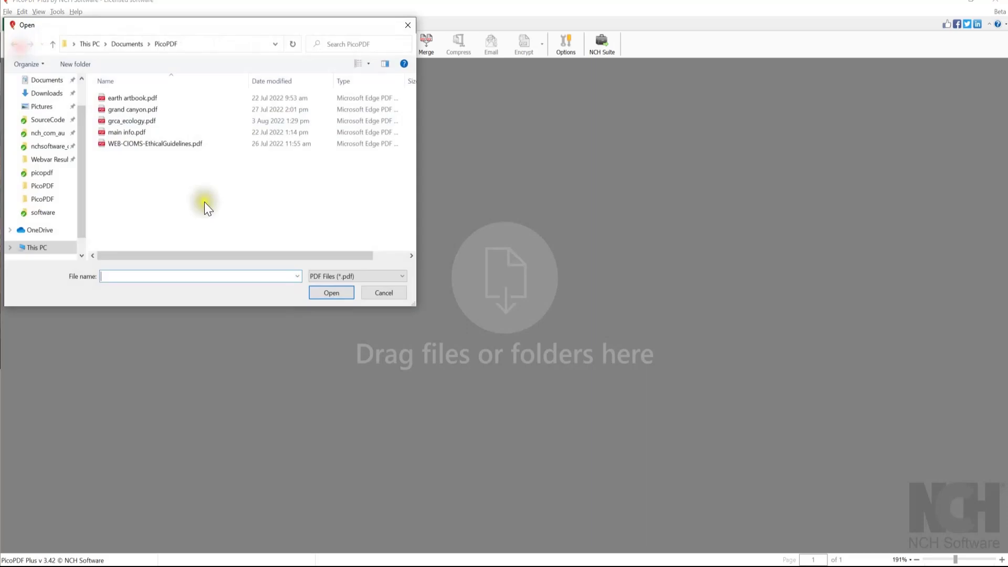
double_click(147, 113)
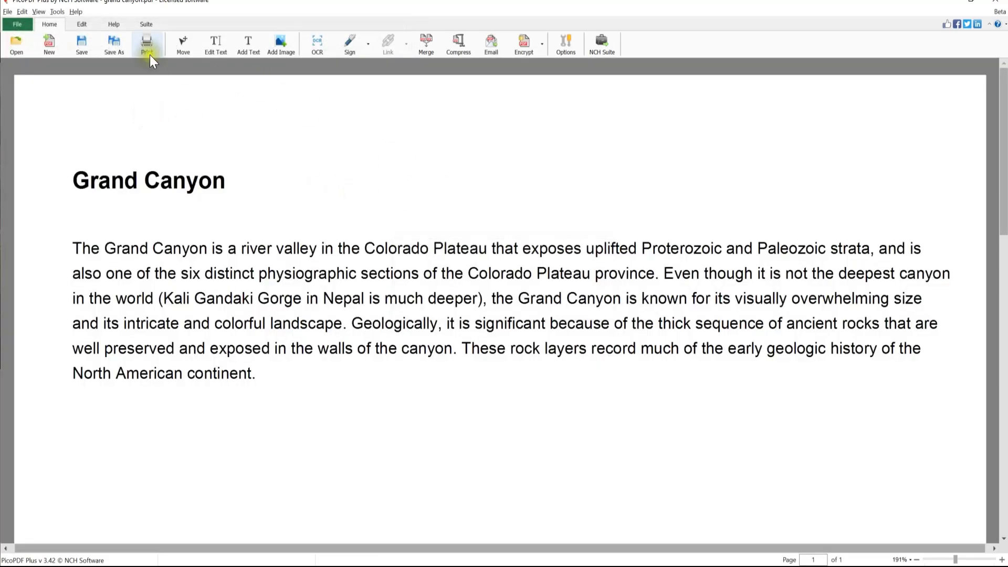
- Select 'Grand Canyon' and open its link settings with URL as the link type
left_click(216, 47)
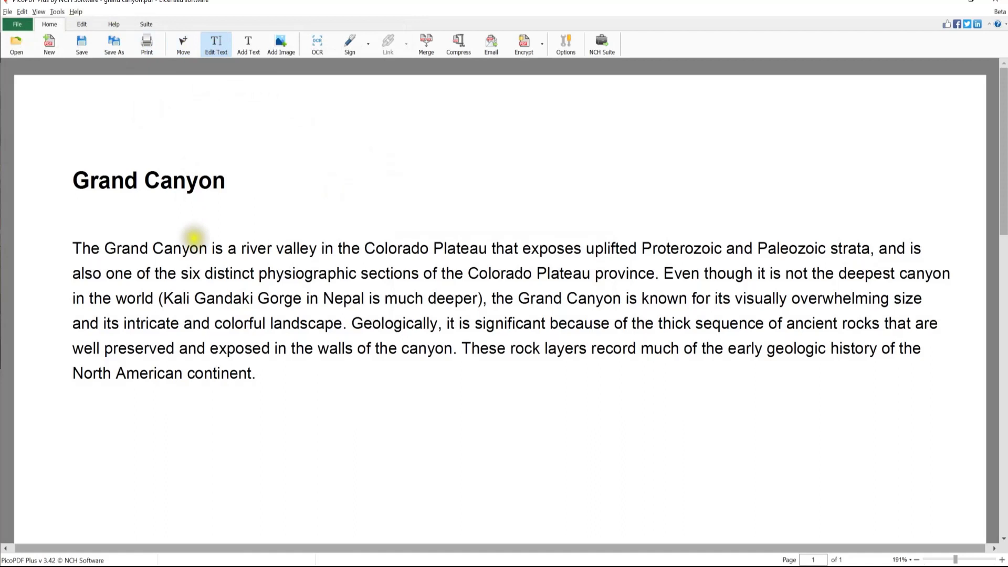
left_click_drag(206, 248, 105, 247)
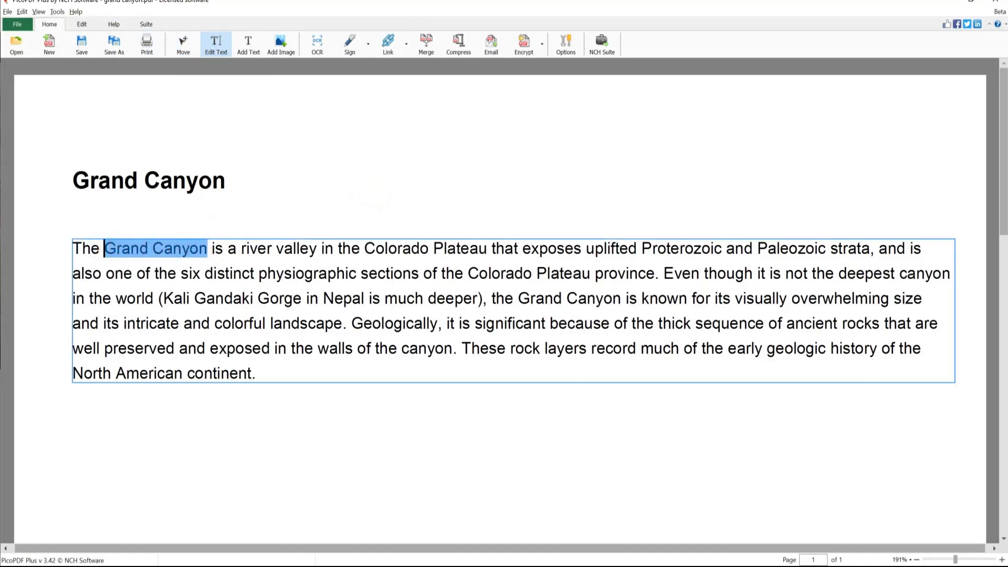
left_click(389, 44)
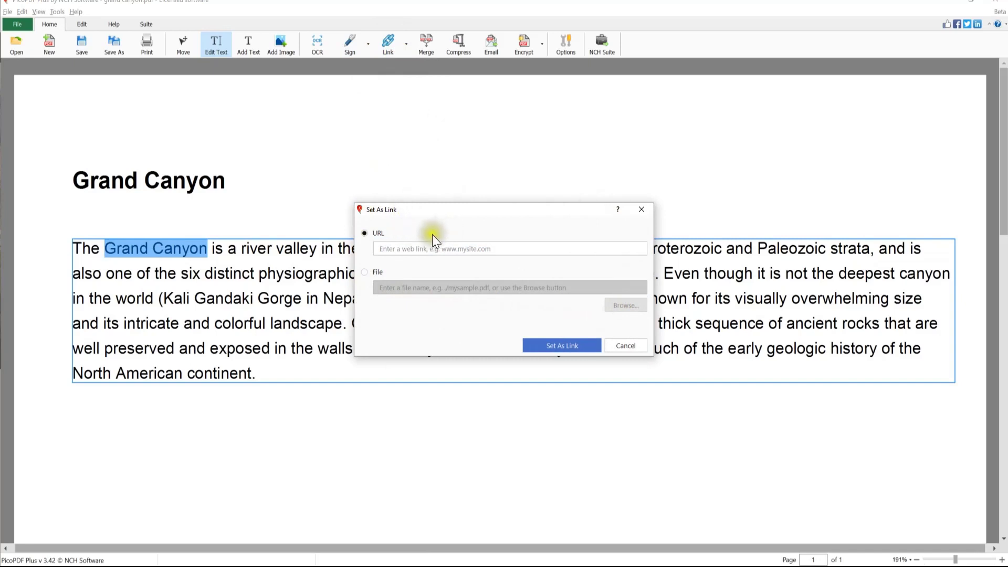
left_click(370, 273)
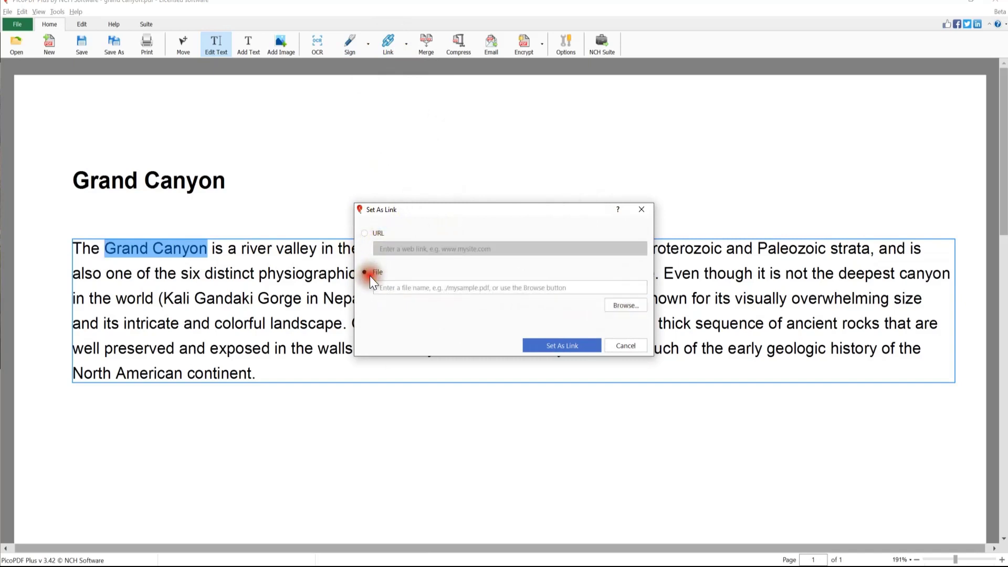
left_click(380, 235)
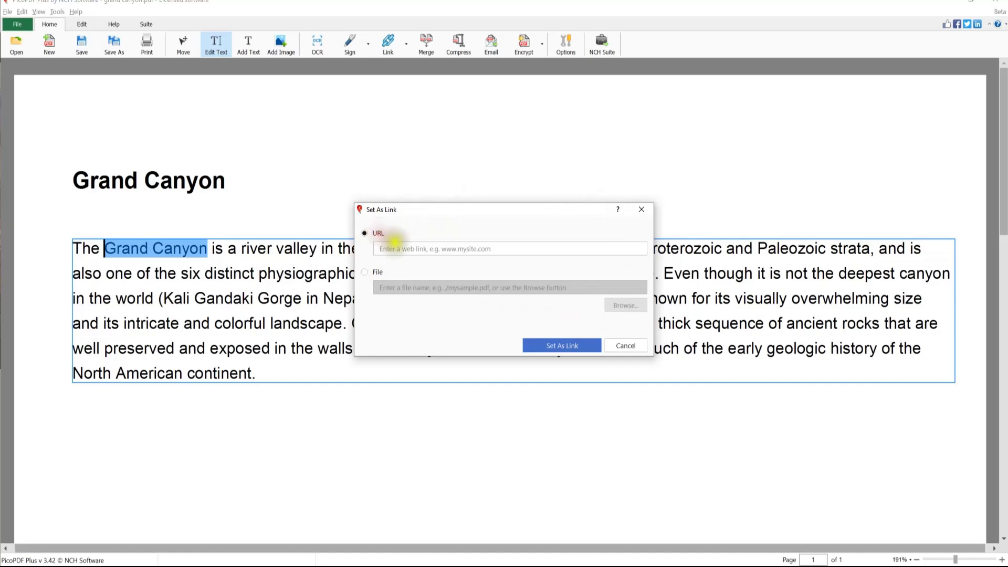
left_click(447, 249)
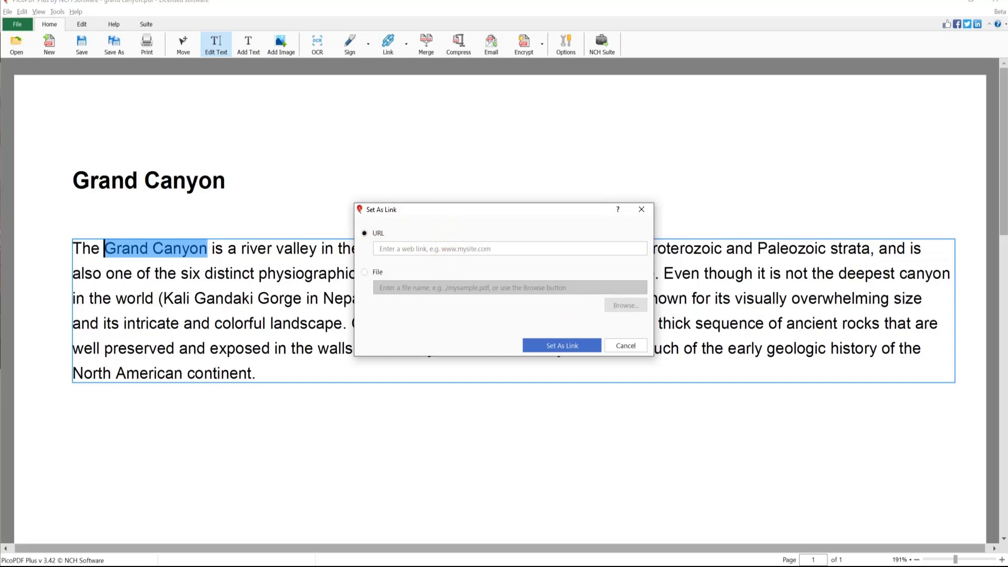
type("www.")
key("ctrl+a")
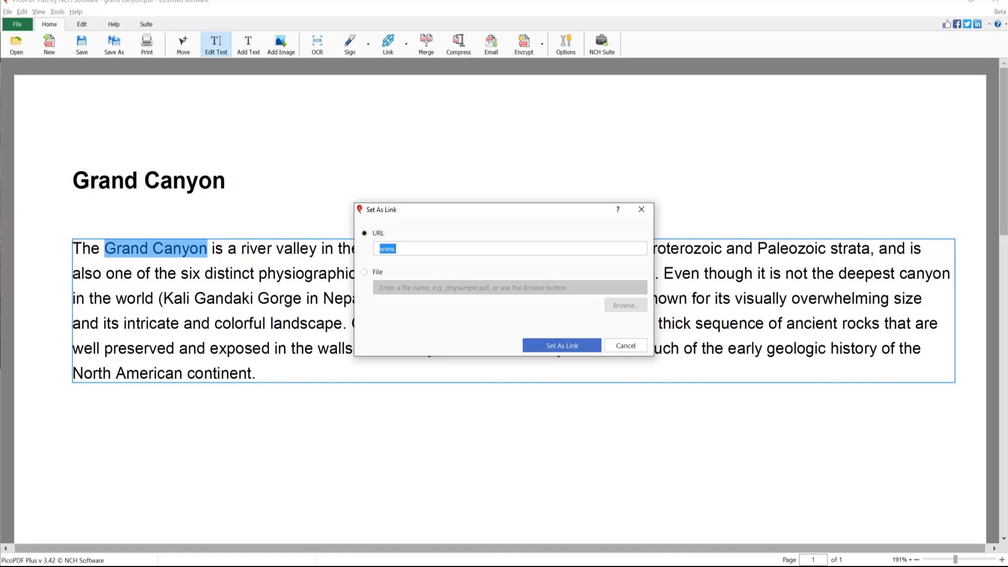
type("https://www")
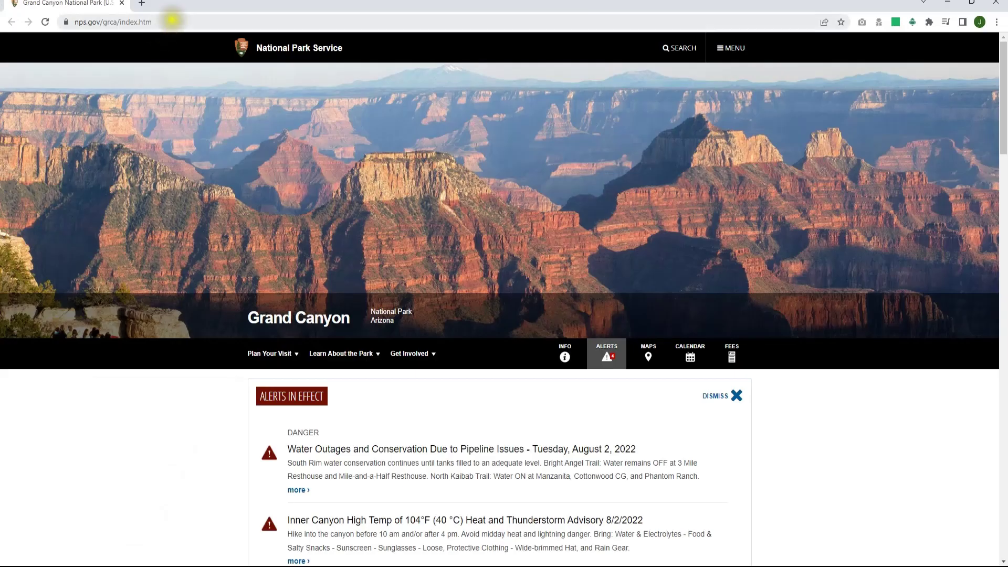
left_click(172, 20)
key("ctrl+c")
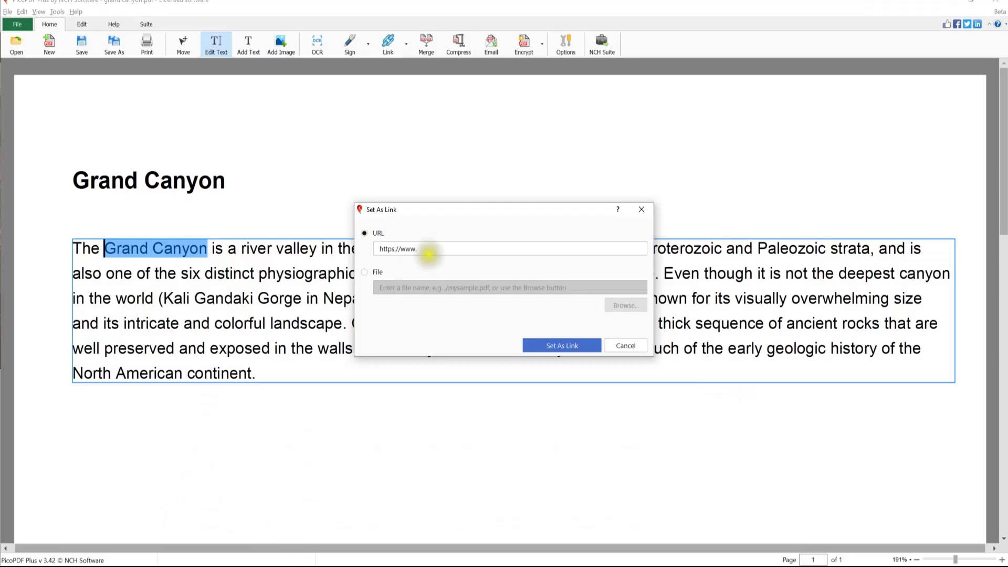
double_click(429, 252)
key("ctrl+v")
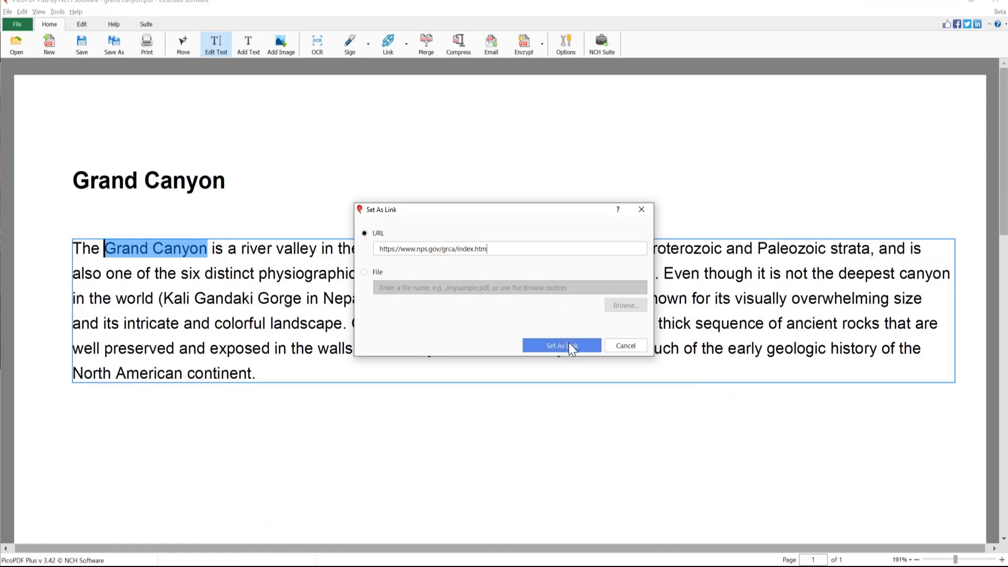
- Try linking to the file grca_ecology.pdf, then clear the file path
left_click(373, 273)
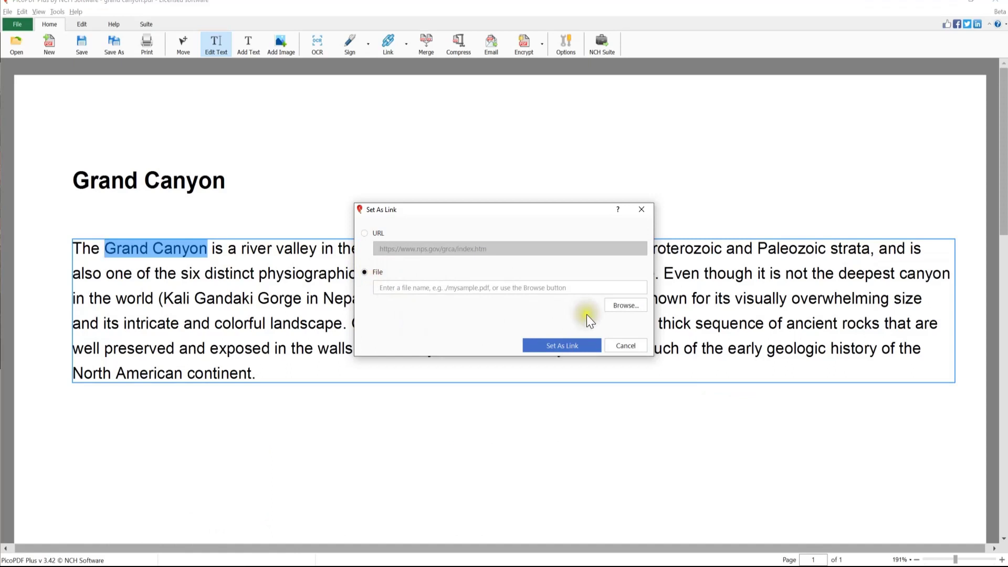
left_click(624, 305)
left_click(511, 320)
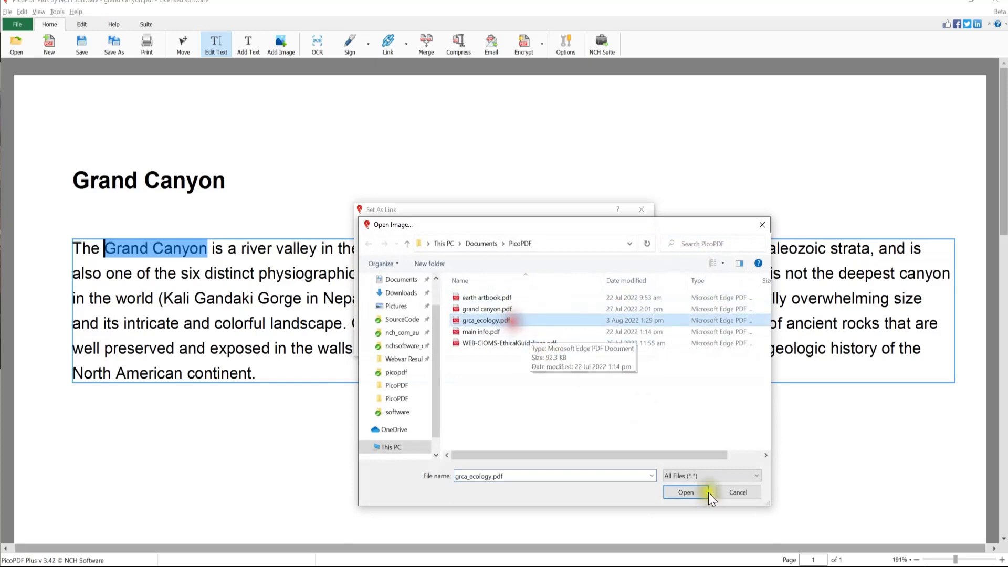
left_click(693, 494)
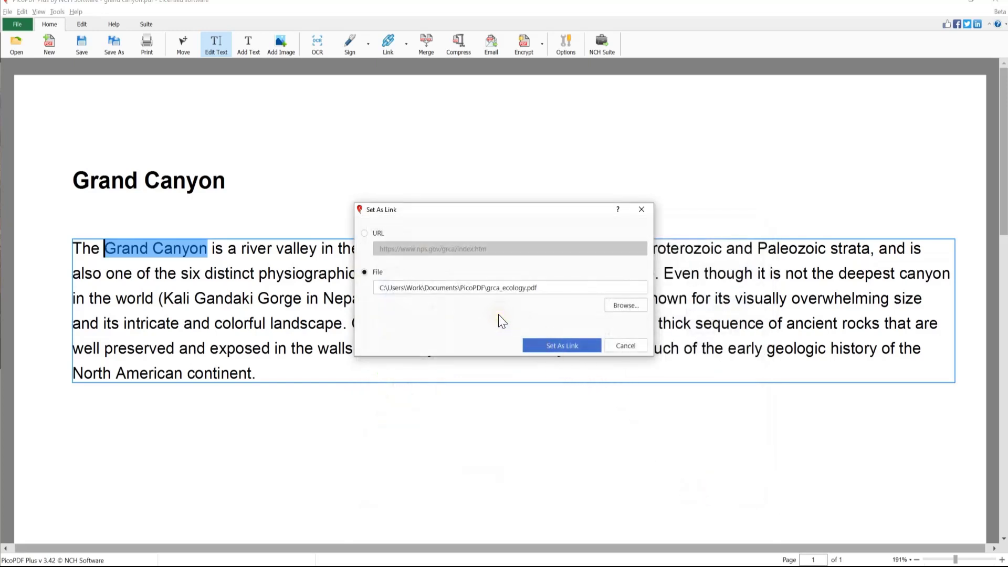
double_click(423, 288)
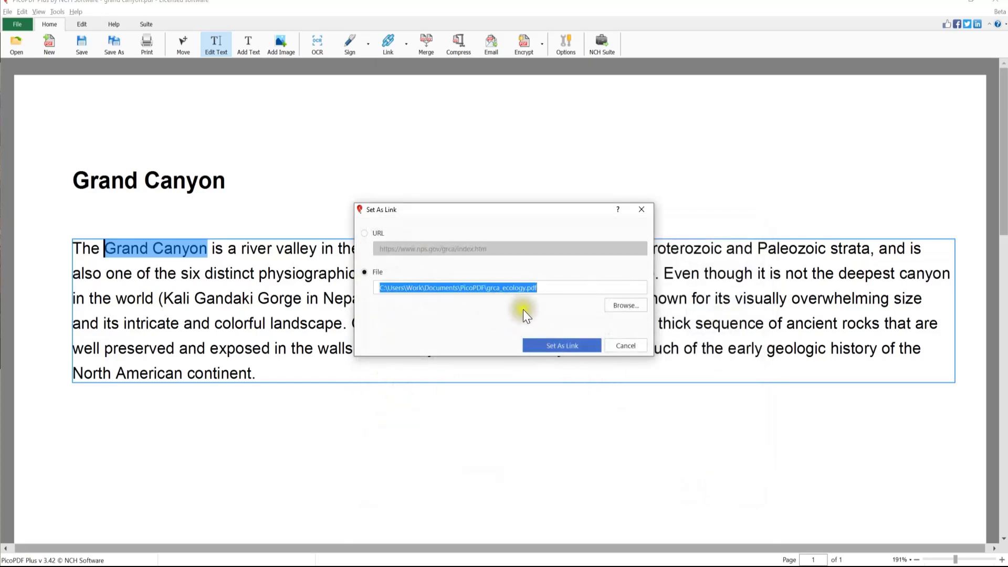
left_click(548, 290)
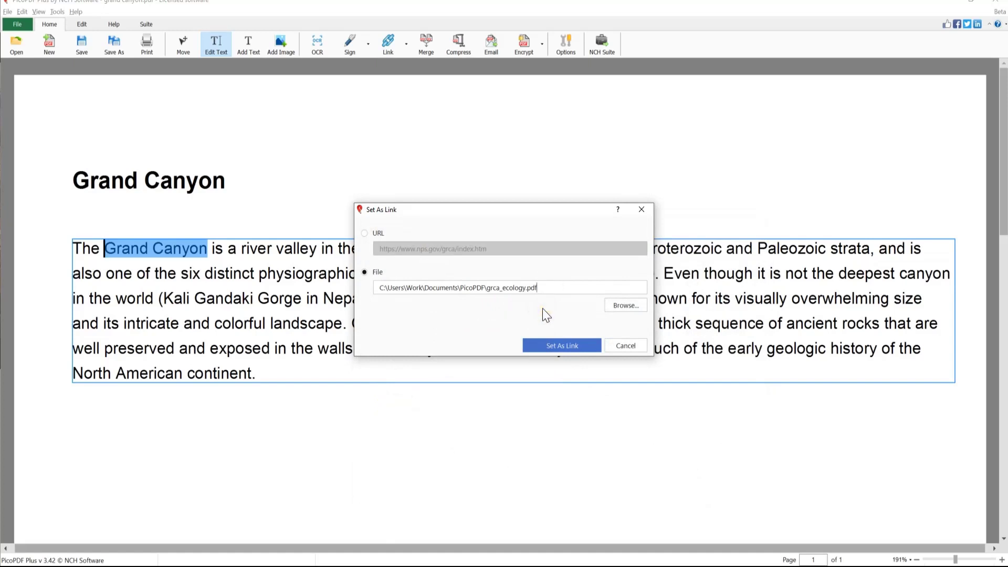
- Switch the link type back to the NPS web address and apply the link
left_click(377, 232)
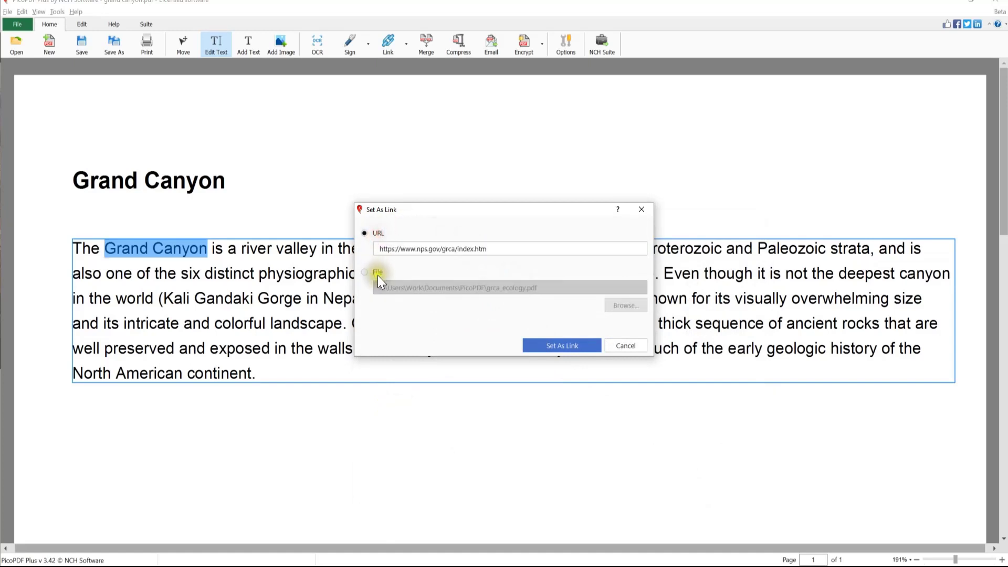
left_click(376, 274)
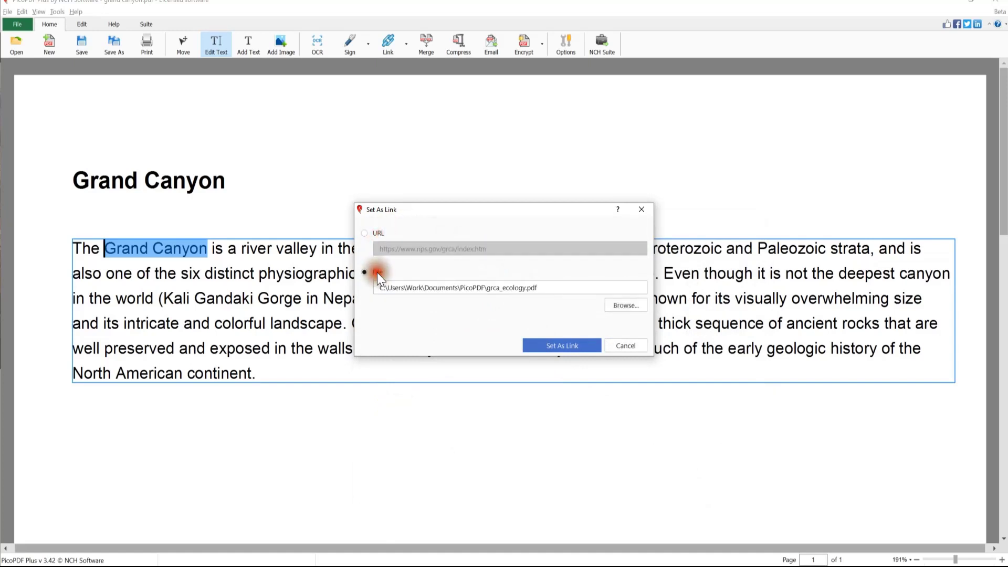
left_click(376, 234)
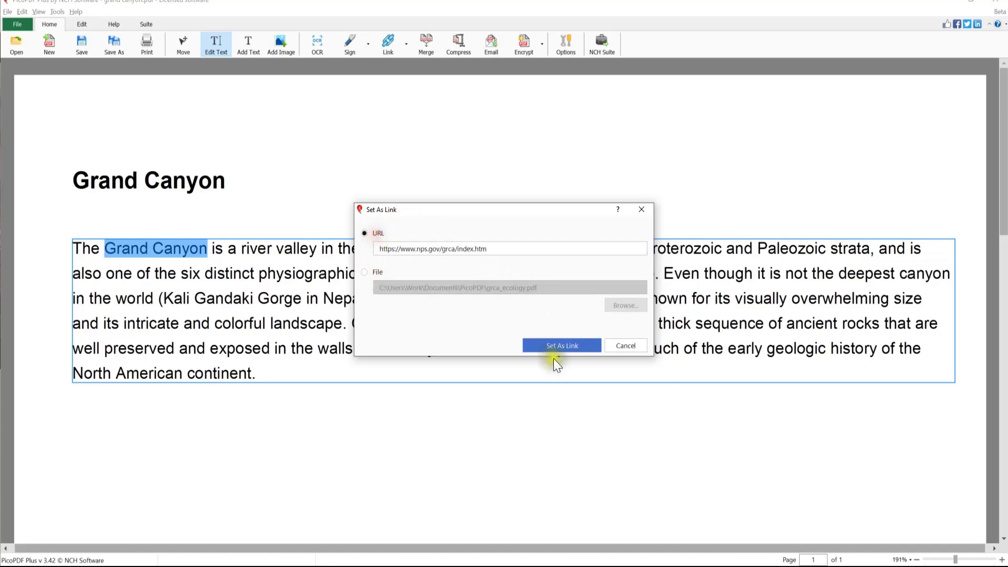
left_click(559, 346)
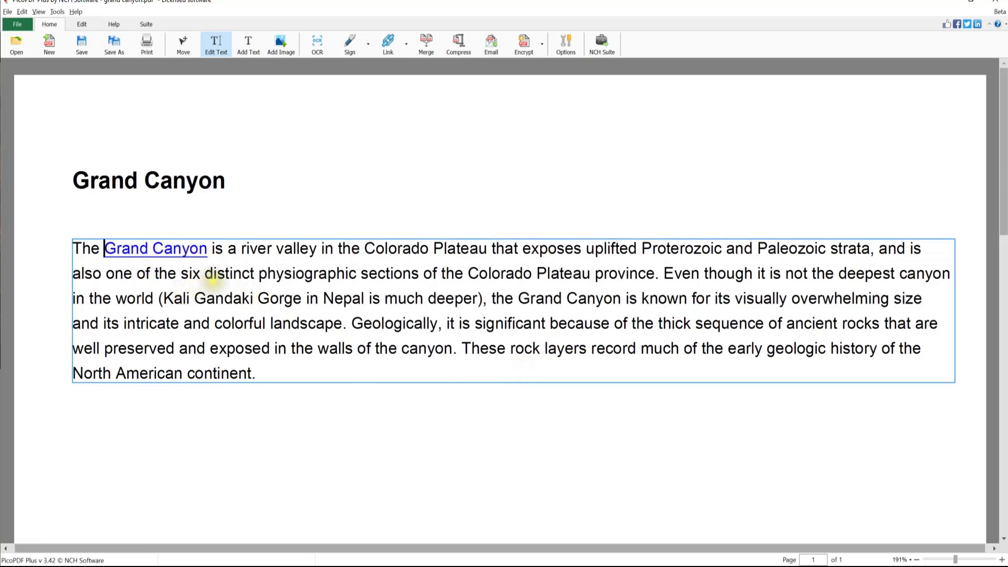
mouse_move(181, 251)
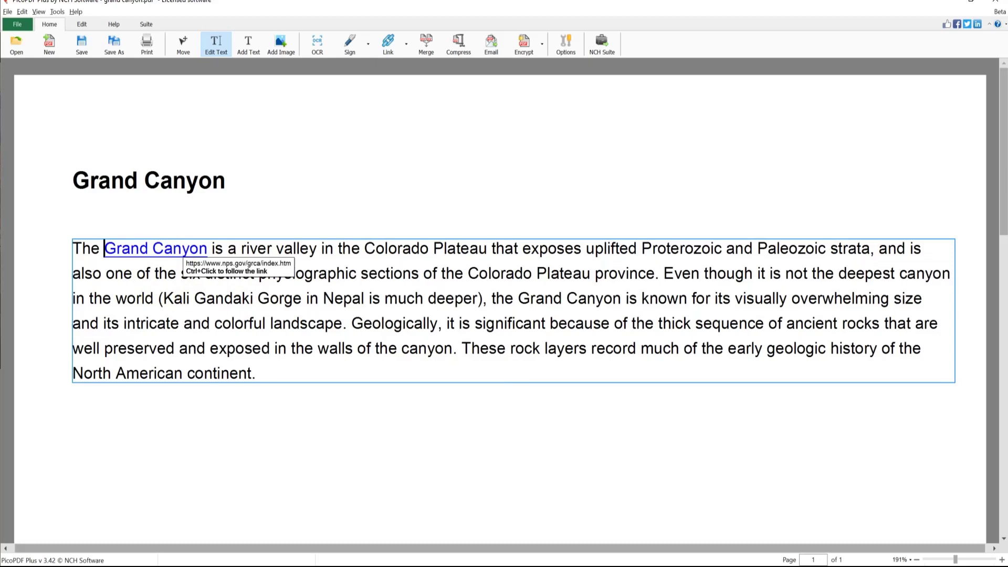
left_click(182, 249, "ctrl")
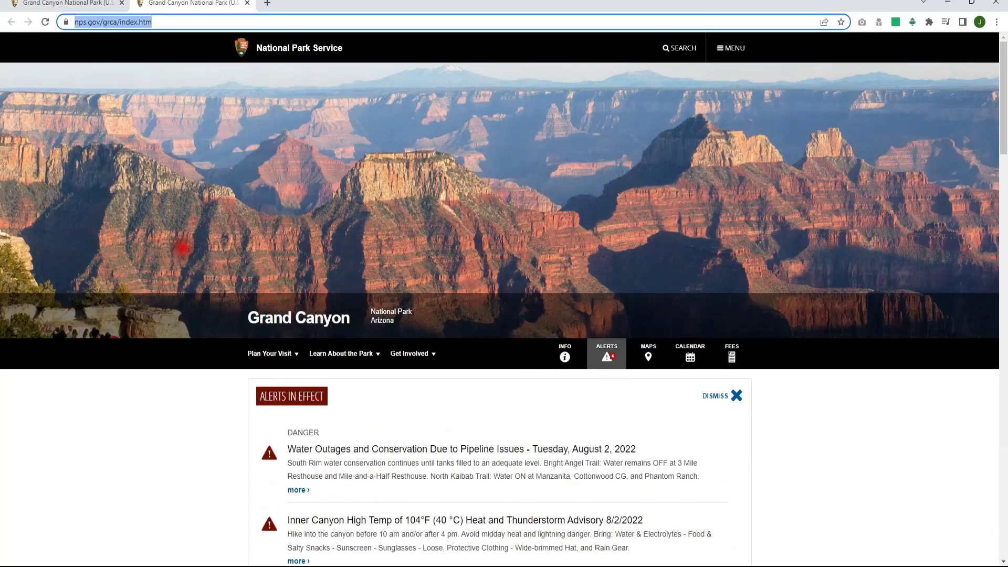
key("alt+Tab")
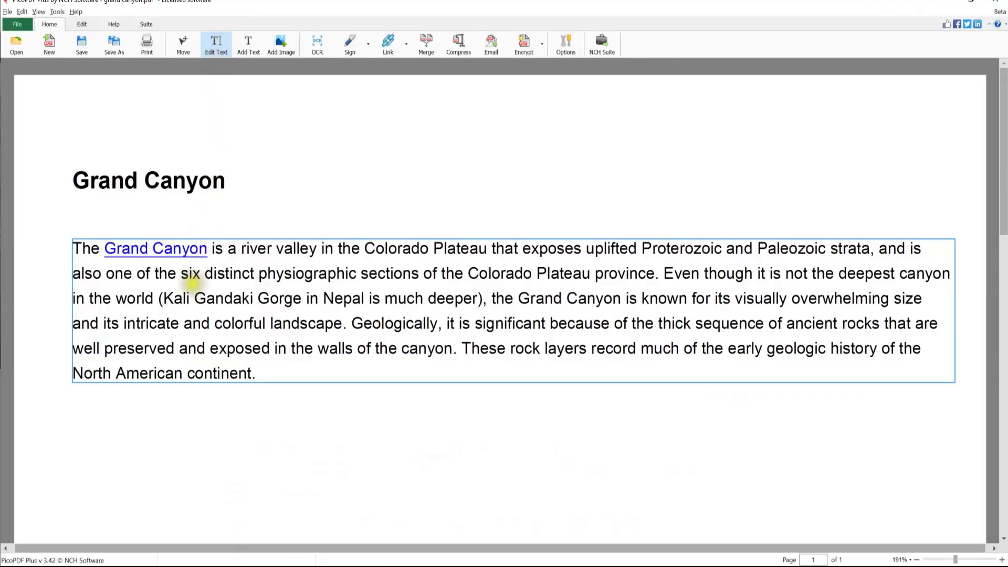
left_click_drag(207, 250, 105, 249)
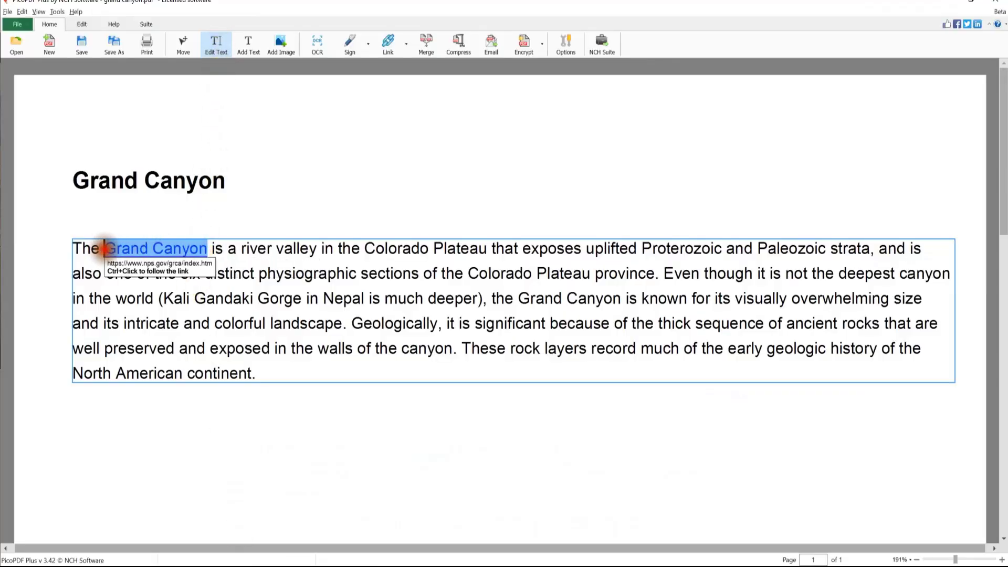
left_click(407, 46)
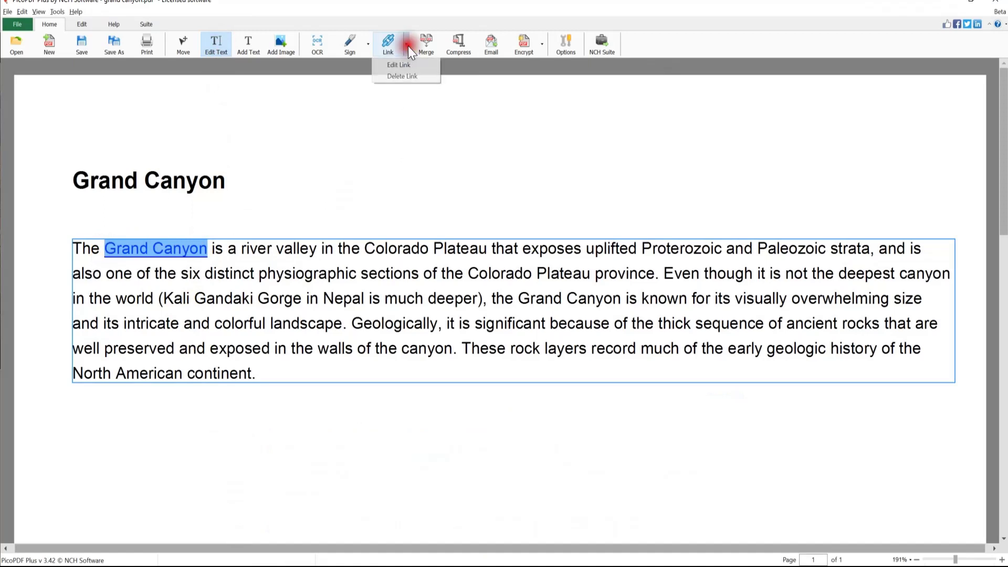
left_click(408, 65)
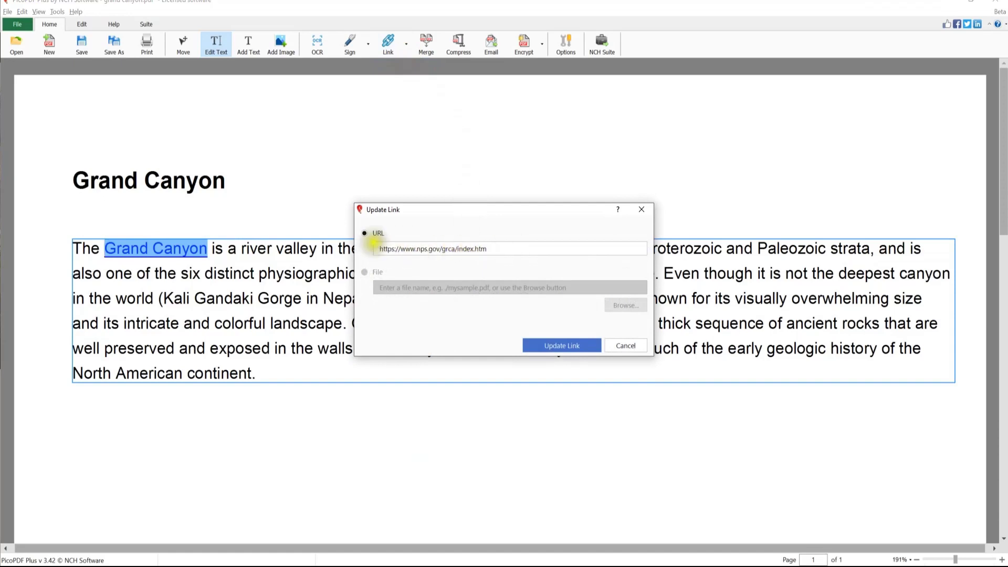
left_click(486, 248)
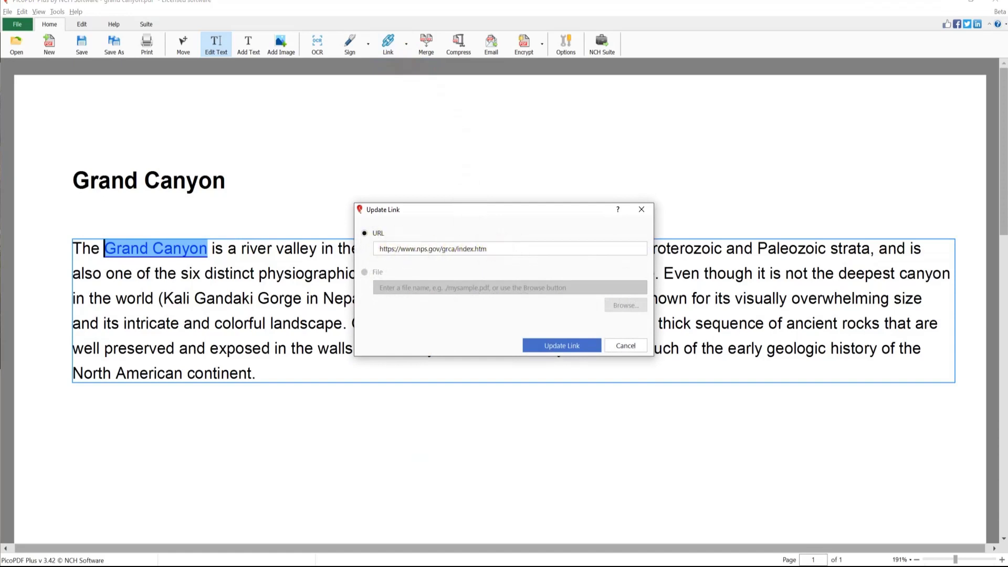
left_click(546, 345)
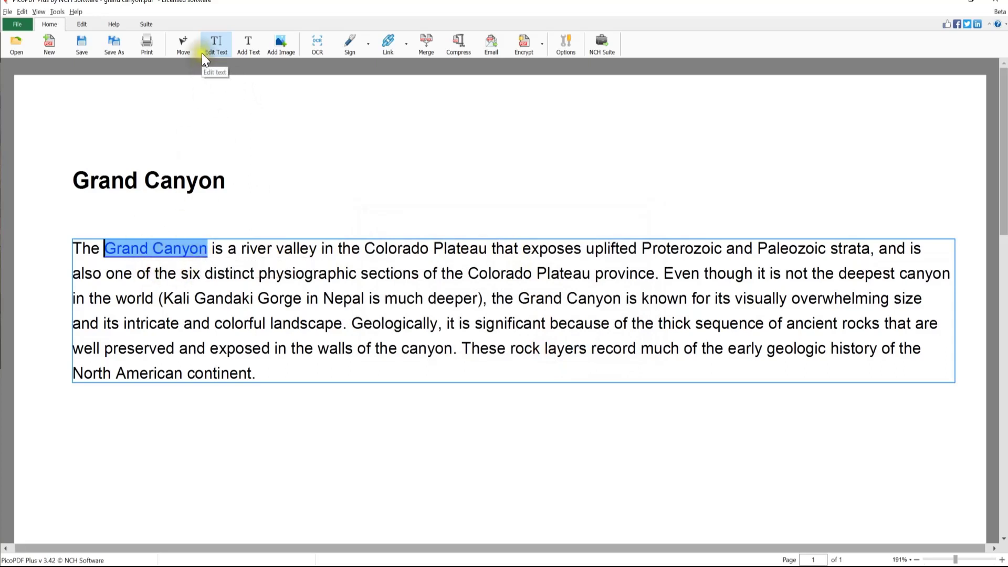
- Choose Delete Link from the Link dropdown for Grand Canyon, then deselect the text
left_click(408, 46)
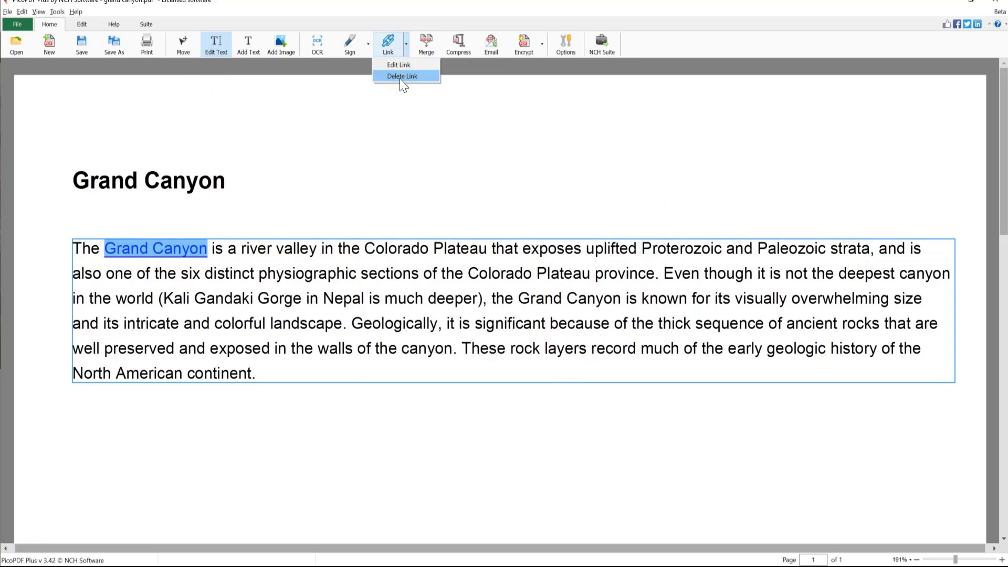
left_click(401, 77)
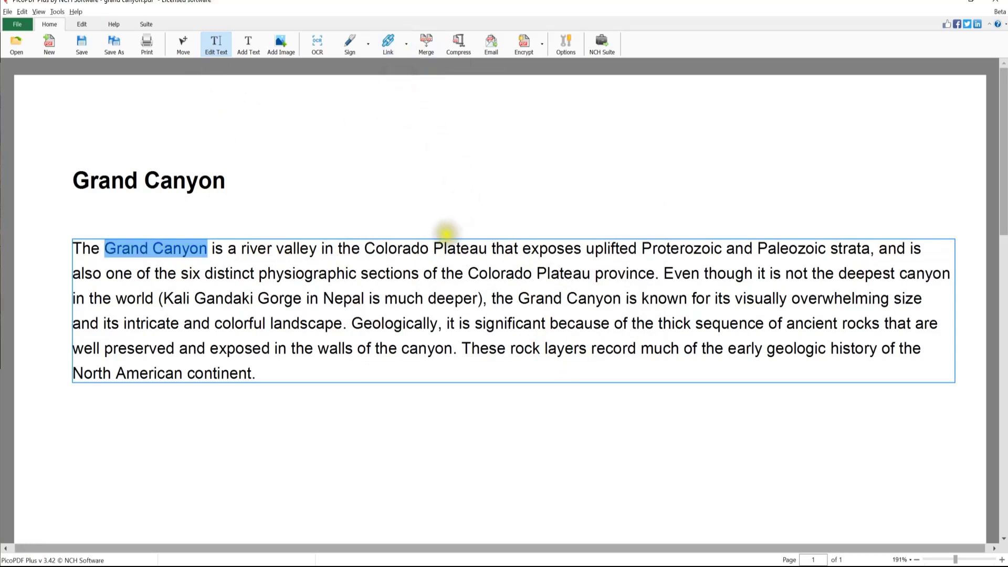
left_click(237, 201)
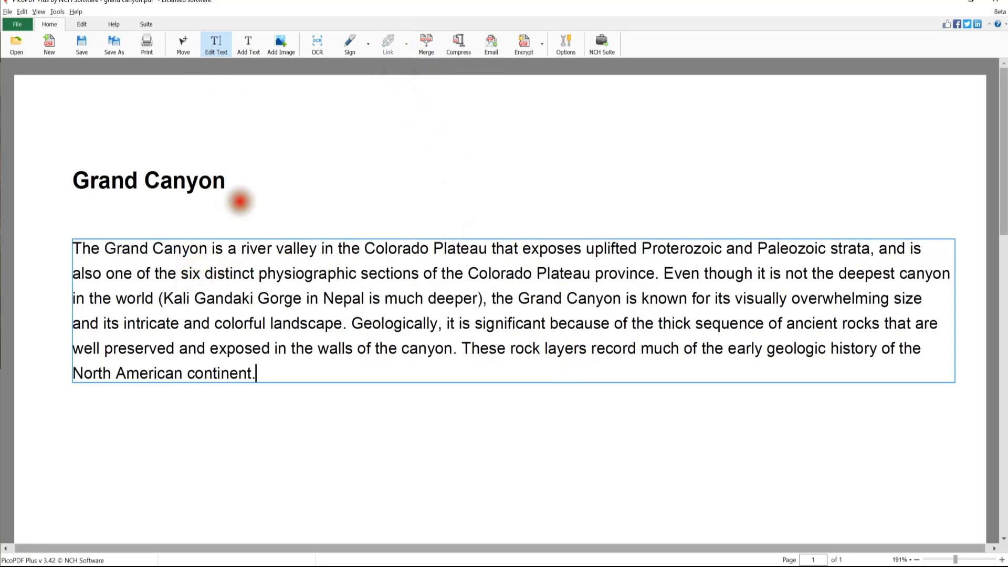